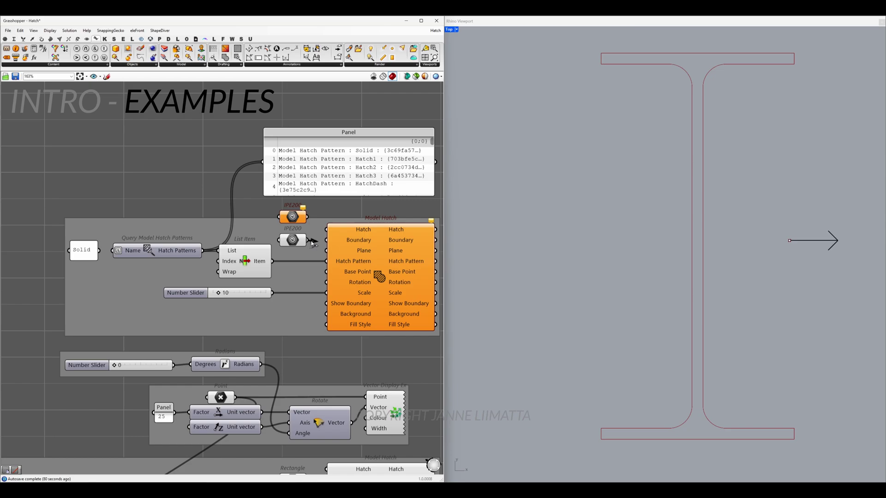
Step: Connect the lower IPE200 geometry to the Model Hatch's Boundary input and highlight the pattern query and List Item components
drag(307, 240, 328, 245)
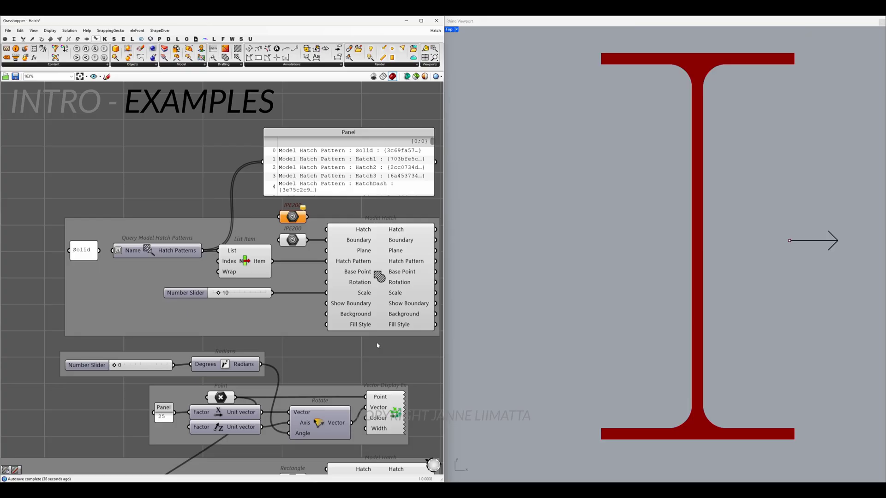
click(148, 251)
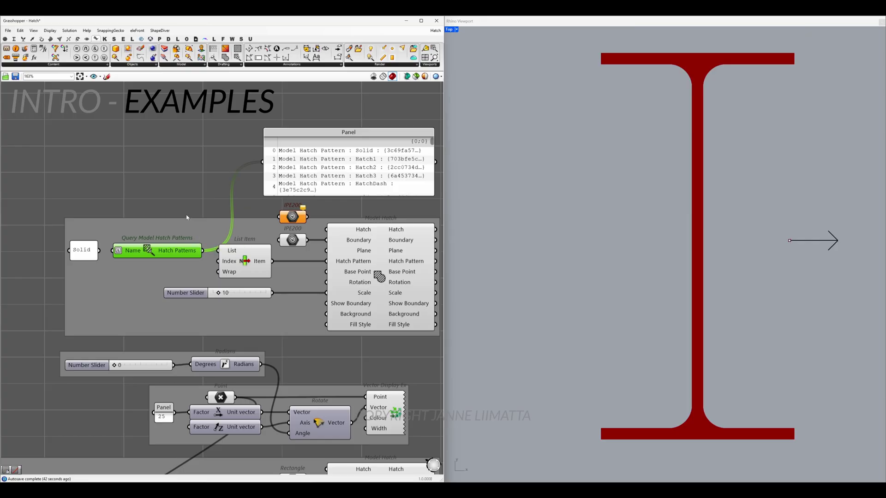
click(238, 268)
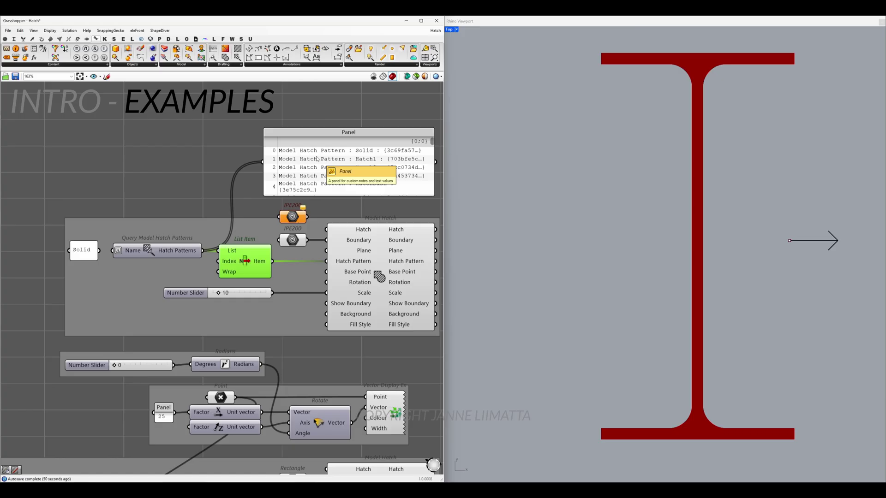
click(198, 171)
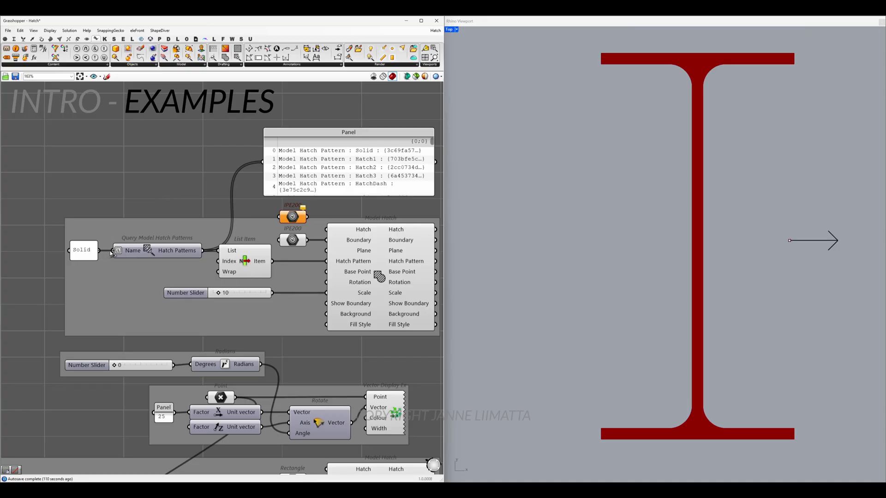
Step: Feed the Solid panel into the Name input of Query Model Hatch Patterns and view that input's match methods
drag(111, 253, 113, 250)
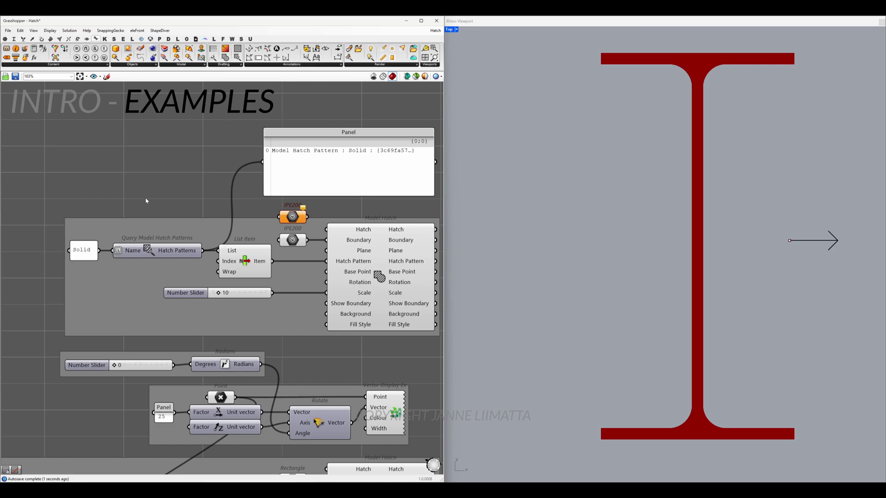
right_click(118, 252)
mouse_move(168, 325)
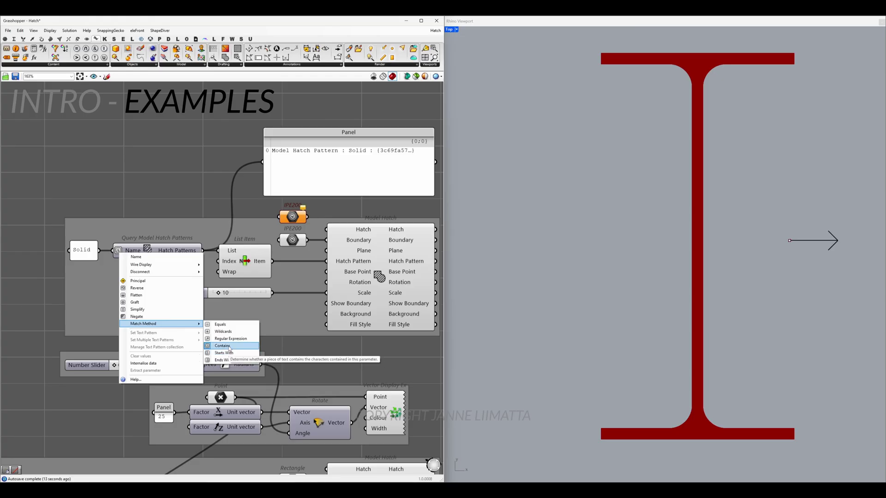
click(213, 192)
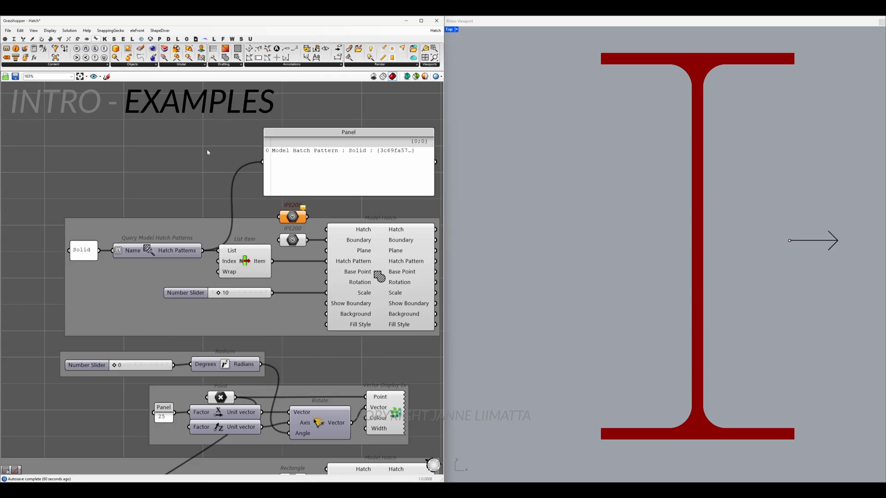
Step: Change the text of the pattern name panel to Ansi
double_click(85, 252)
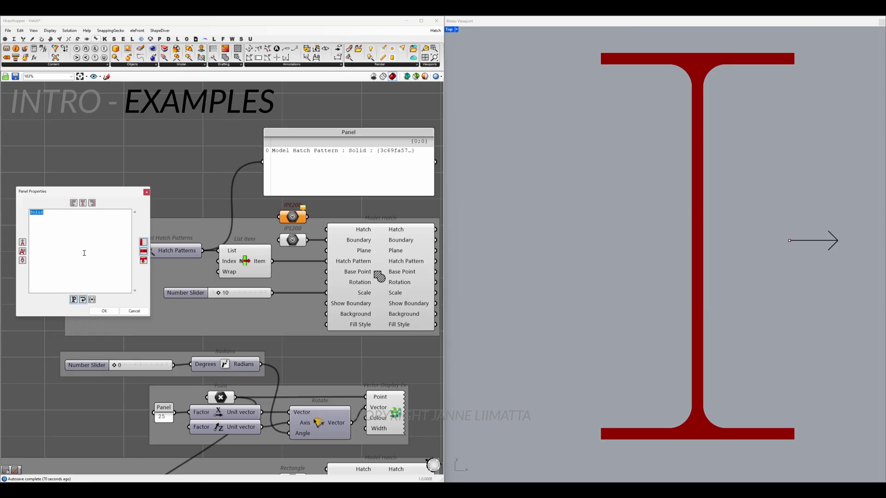
text(Ansi)
click(102, 311)
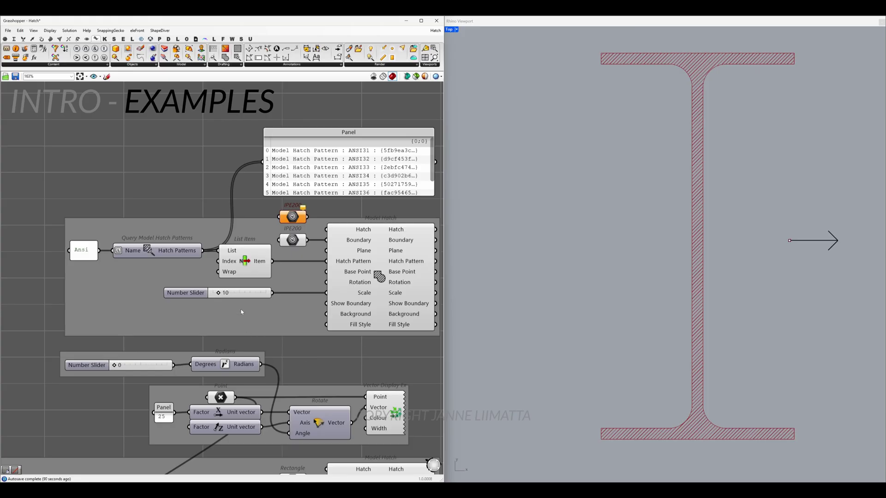
Step: Set the number slider feeding the Model Hatch's Scale input to 20
double_click(252, 291)
text(20)
key(Return)
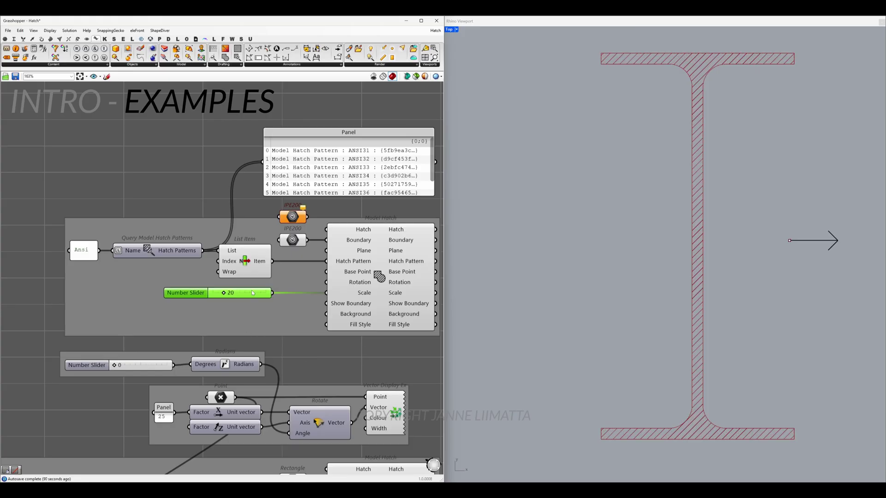
click(327, 367)
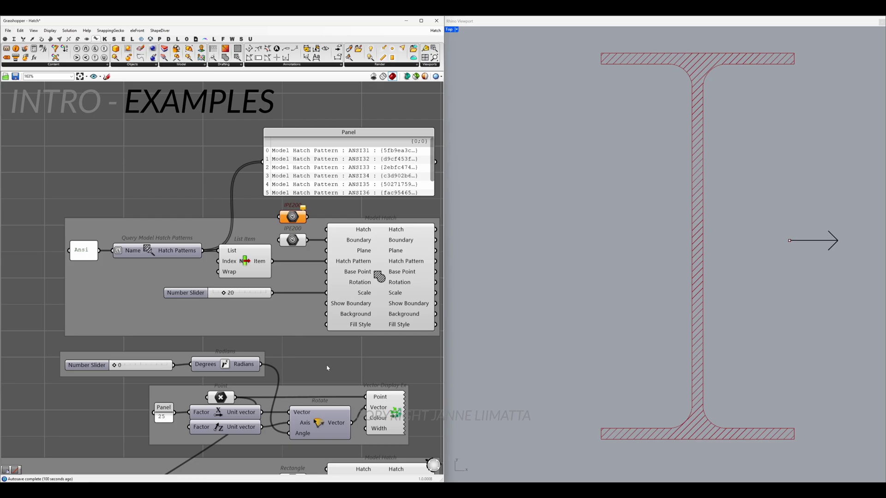
Step: Add a Boolean Toggle and wire it into the Model Hatch's Show Boundary input
double_click(317, 350)
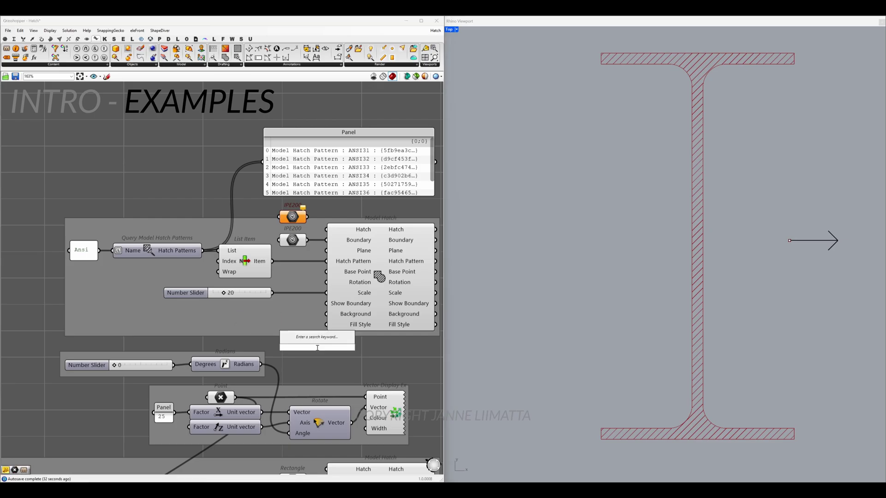
text(boolean)
key(Return)
mouse_move(314, 343)
mouse_down()
mouse_move(232, 306)
mouse_move(326, 303)
mouse_up()
Step: Hide the preview of the connected IPE200 geometry and flip the Show Boundary toggle to True and back to False
click(294, 242)
middle_click(294, 244)
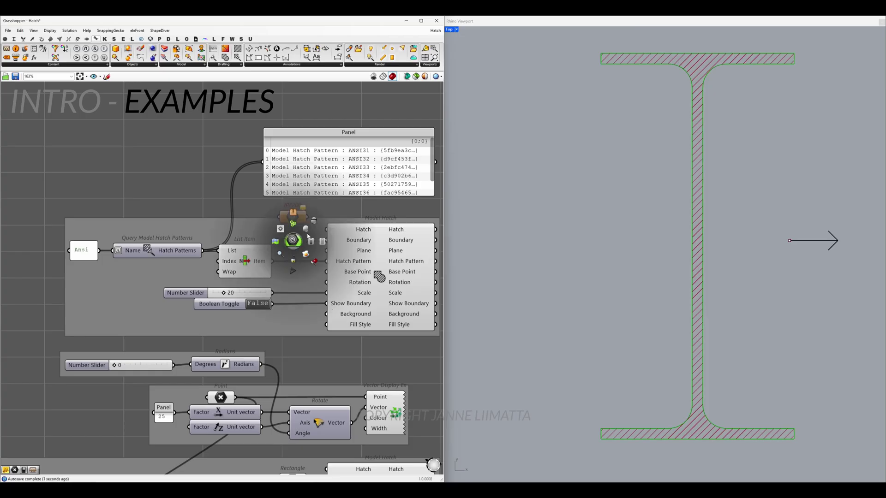
click(317, 354)
click(264, 306)
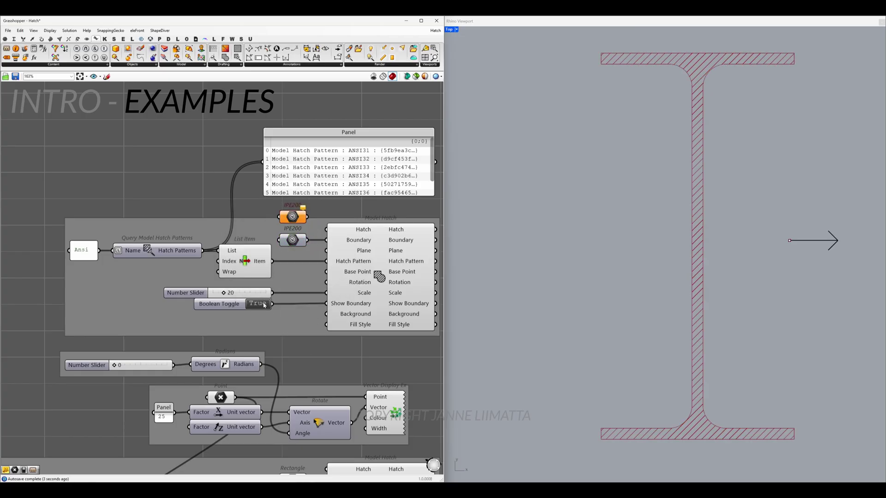
click(264, 306)
click(264, 306)
Step: Add a Colour Swatch, wire it into the Model Hatch's Background input and place it below the Boolean Toggle
double_click(318, 351)
text(swa)
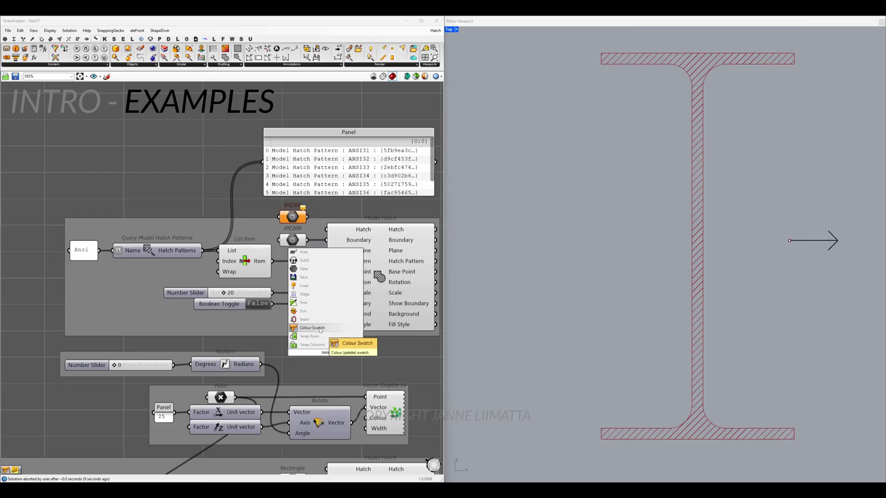
click(310, 328)
drag(361, 353, 335, 324)
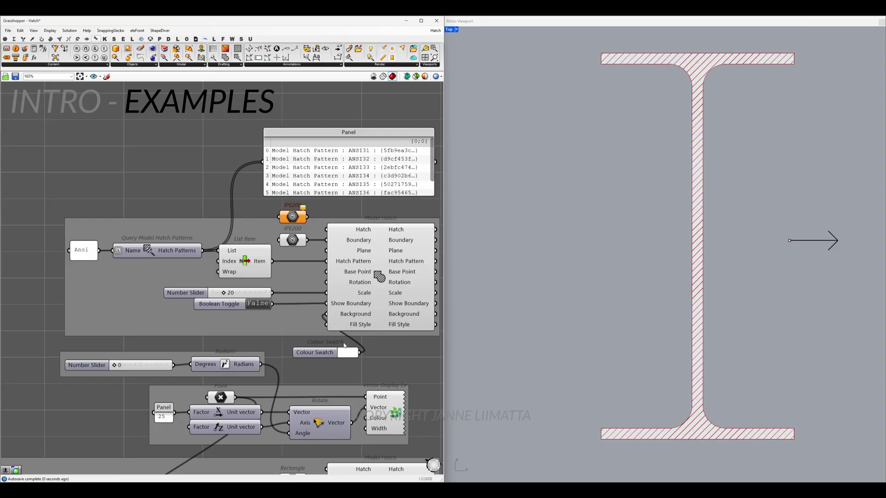
drag(319, 352, 233, 314)
Step: Set the Colour Swatch to a dark red and disconnect it from the Model Hatch's Background input
click(263, 314)
mouse_move(291, 342)
mouse_down()
mouse_move(309, 357)
mouse_move(277, 349)
mouse_move(281, 367)
mouse_move(290, 366)
mouse_up()
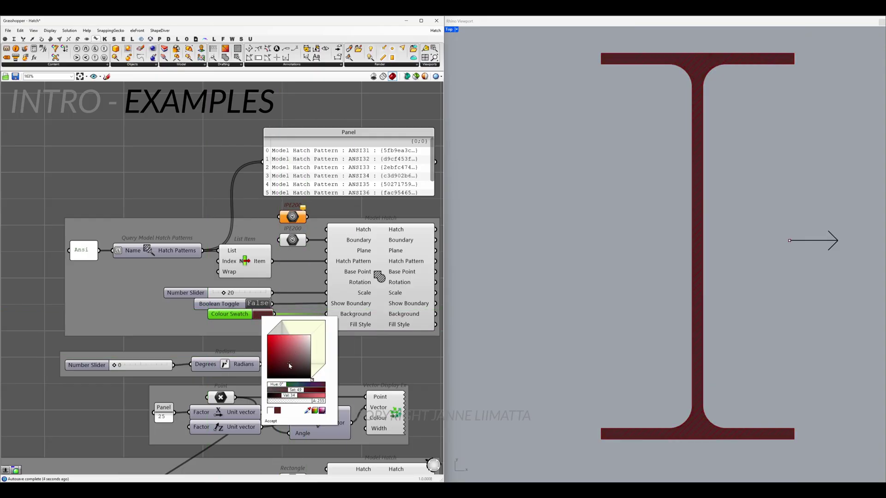
click(380, 371)
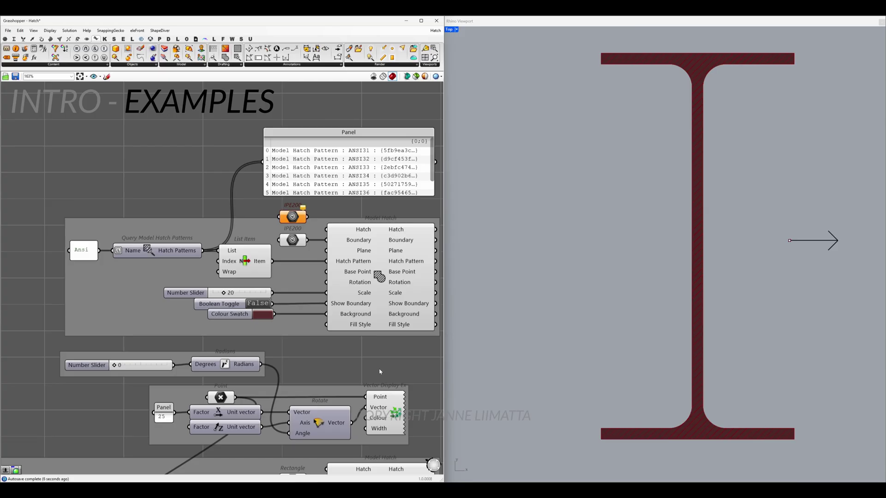
ctrl+drag(275, 314, 326, 315)
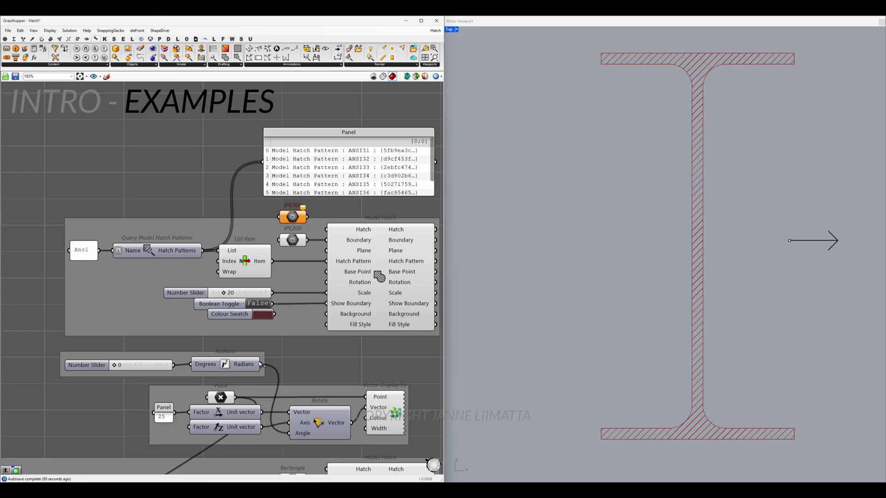
Step: Connect the Radians output to the Model Hatch's Rotation input and set the degrees slider to 45
mouse_move(261, 364)
mouse_down()
mouse_move(283, 367)
mouse_move(328, 333)
mouse_move(328, 284)
mouse_up()
double_click(138, 365)
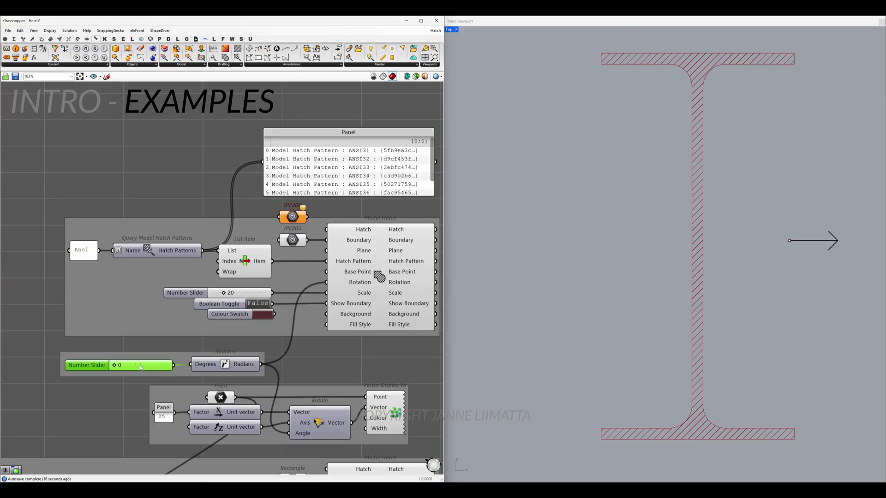
text(45)
key(Return)
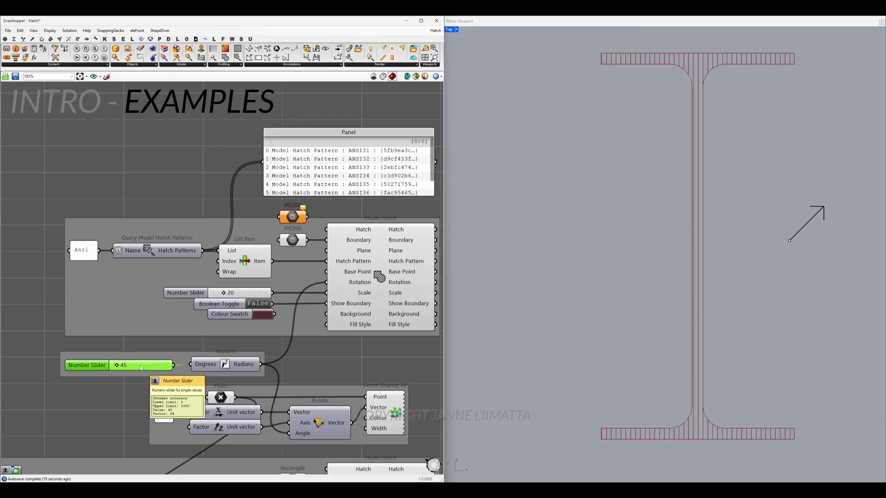
click(364, 367)
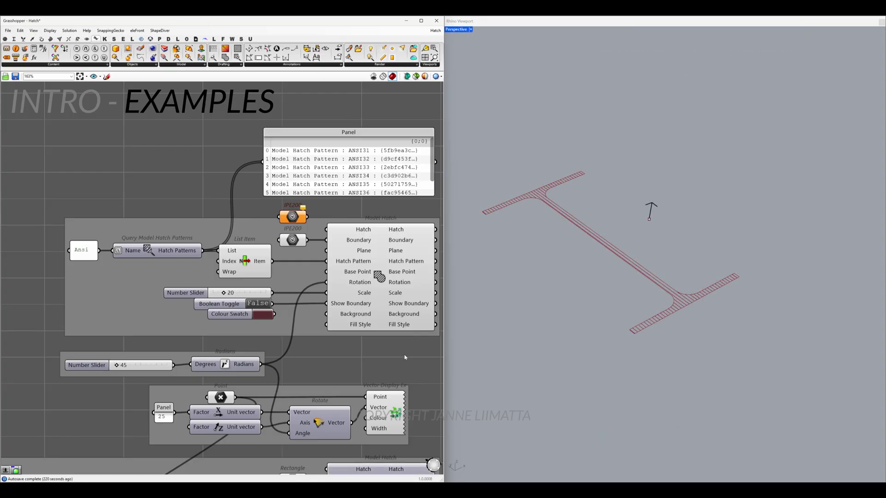
Step: Show the lower IPE200 preview again and rotate the I-profile outline 45° out of the horizontal plane in the Rhino viewport
click(292, 239)
middle_click(292, 240)
drag(630, 326, 692, 387)
click(618, 266)
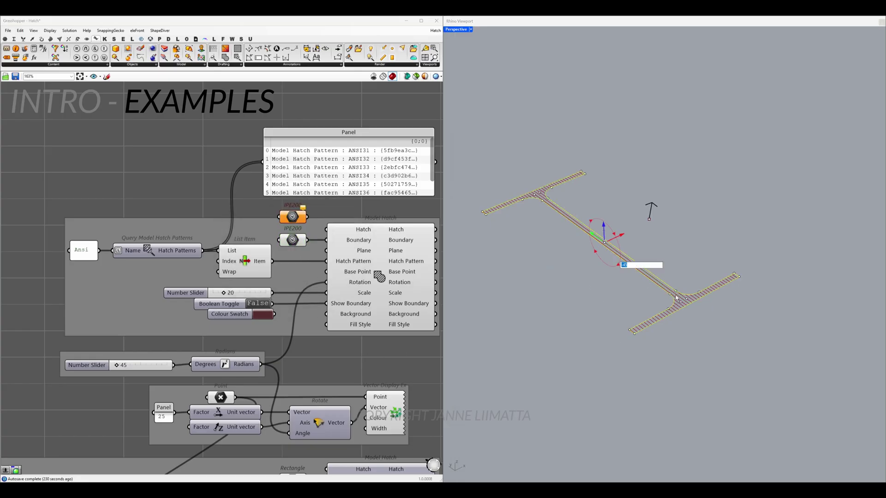
text(45)
key(Return)
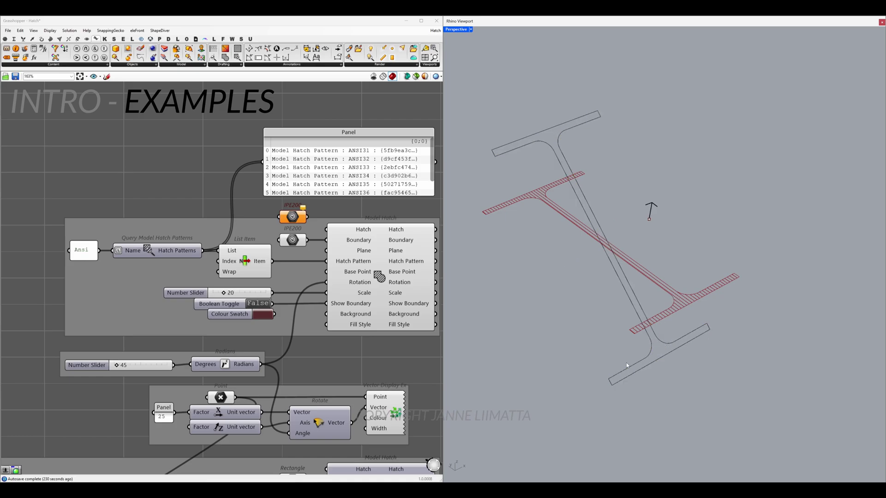
Step: Assign the tilted outline to the upper IPE200 geometry parameter and wire it into the Model Hatch's Boundary input
right_click(291, 216)
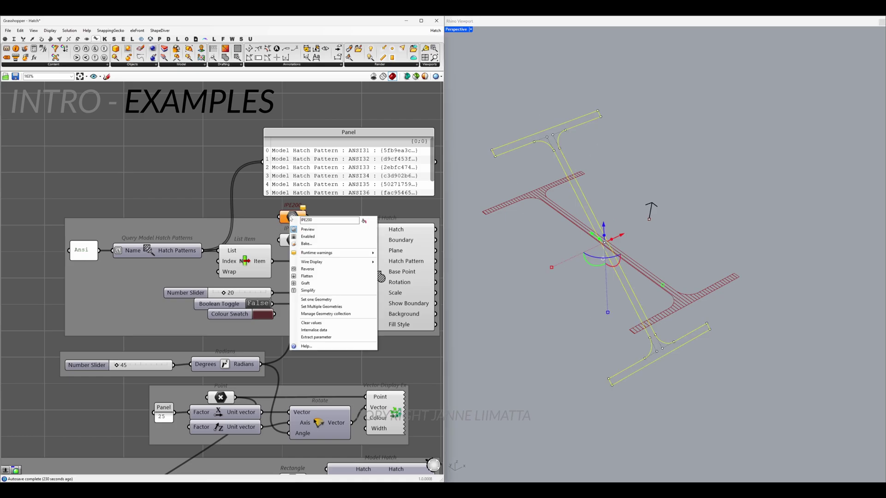
click(341, 299)
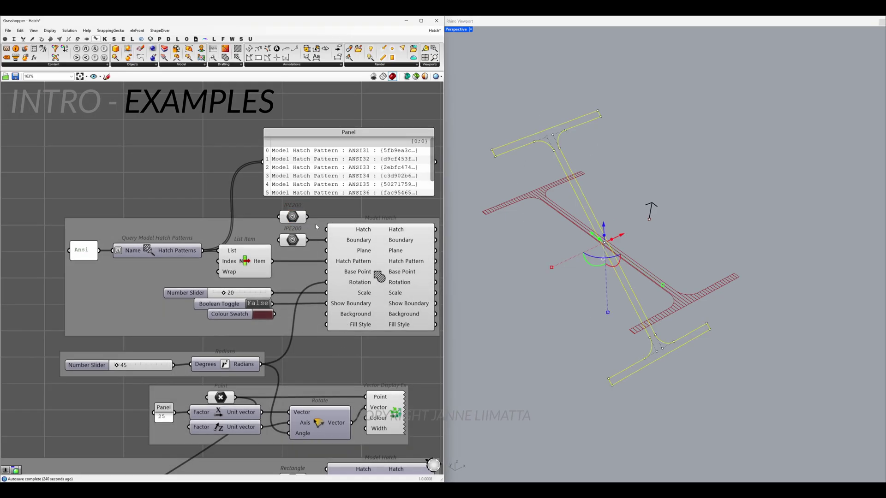
drag(306, 217, 326, 240)
click(532, 326)
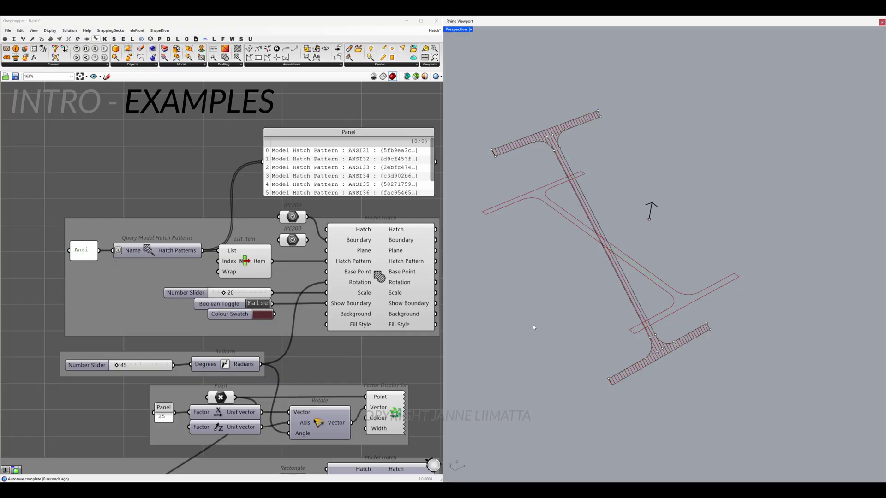
click(562, 152)
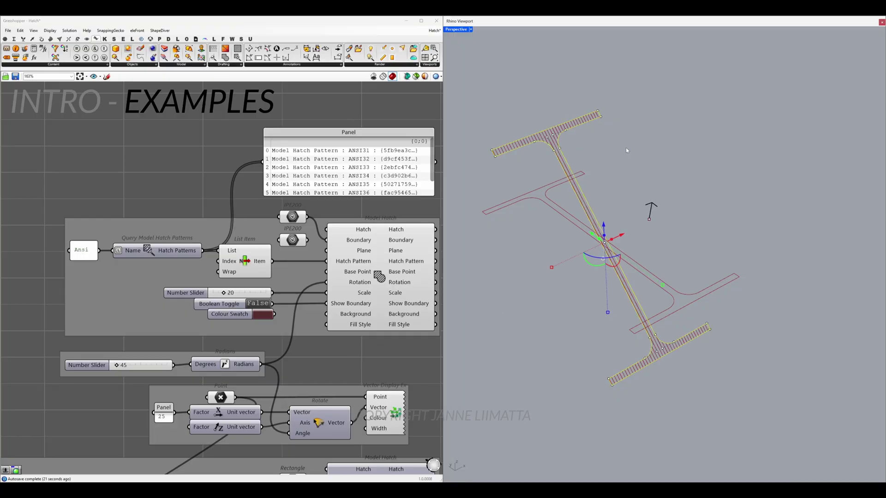
click(640, 141)
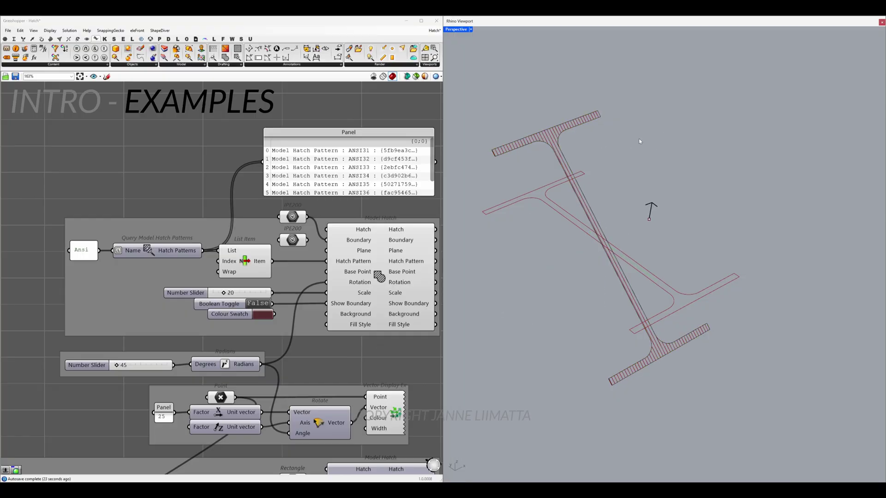
Step: Try moving the control points of the tilted outline's upper flange to deform the hatch boundary
click(568, 162)
drag(469, 72, 678, 182)
drag(541, 135, 500, 104)
click(529, 232)
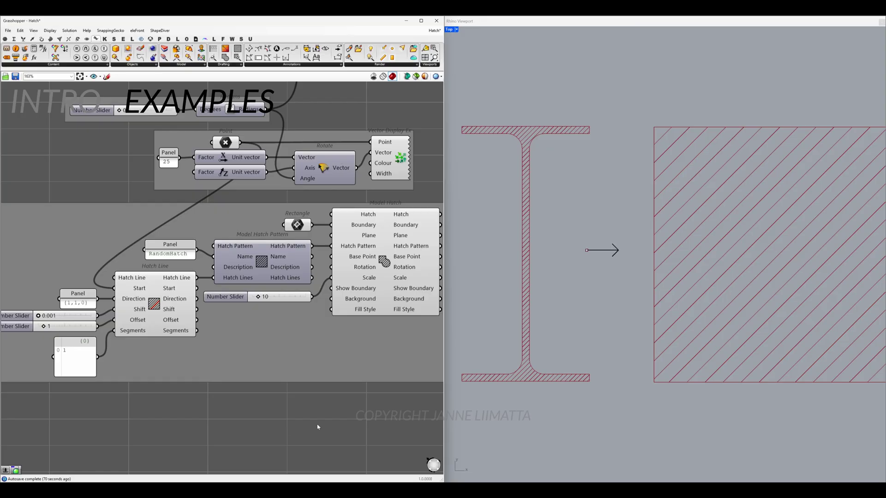
Step: Examine the RandomHatch definition: its Rectangle boundary, the Hatch Line component and the Point parameter feeding the Start input
click(299, 225)
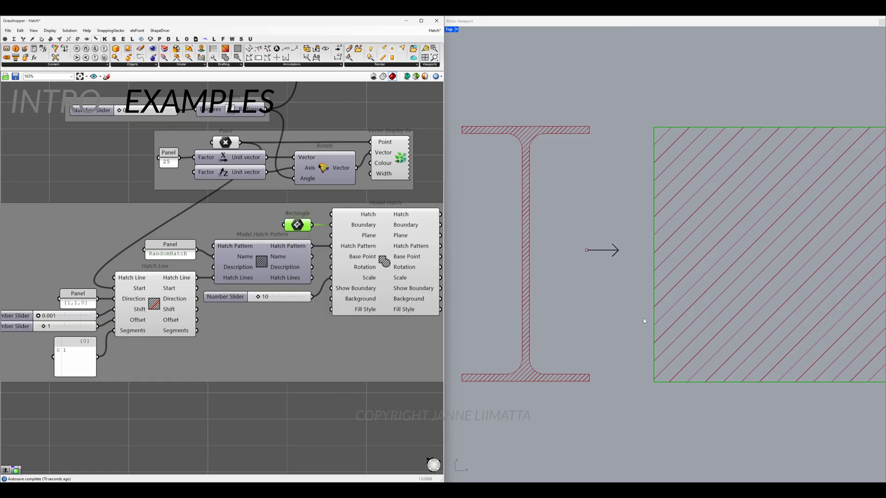
click(304, 413)
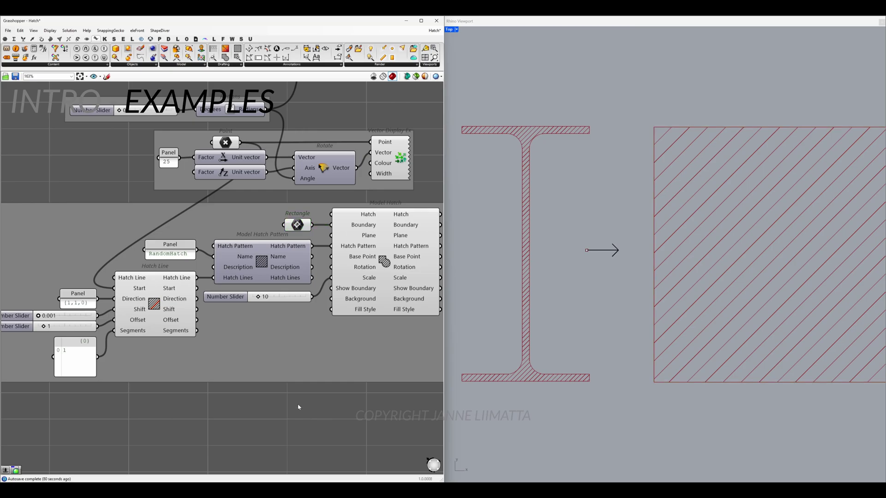
click(154, 287)
click(219, 408)
click(223, 143)
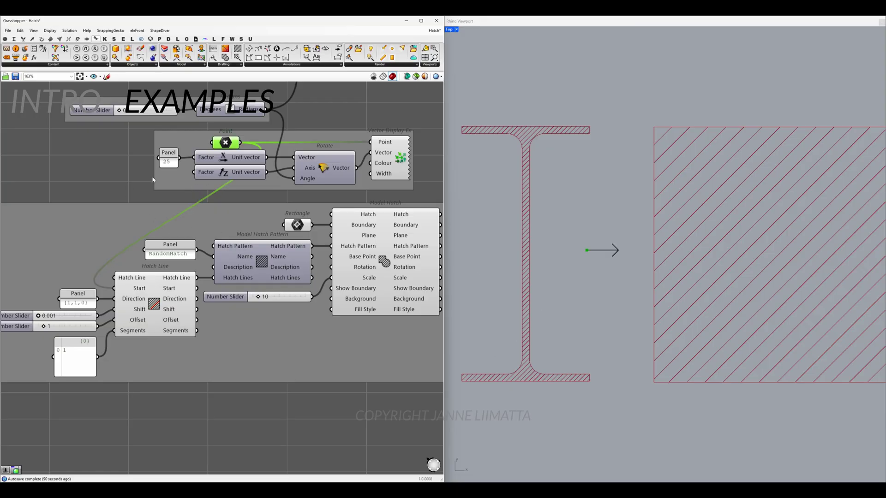
click(158, 421)
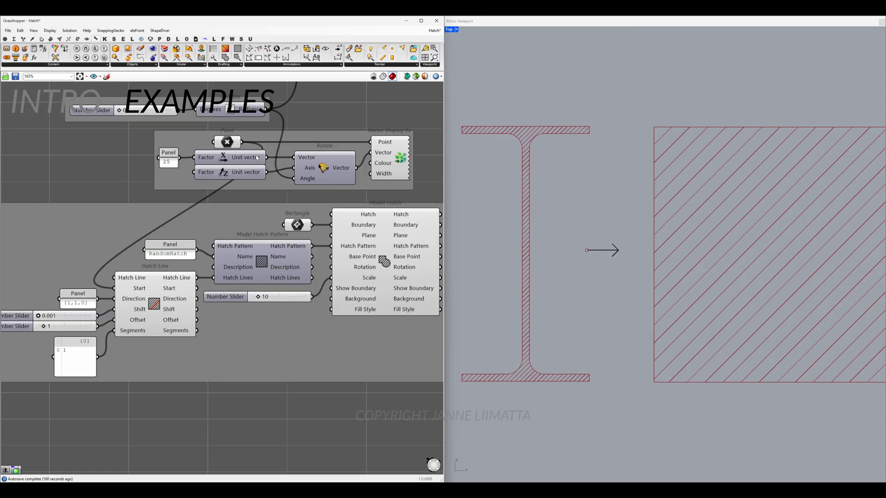
click(234, 145)
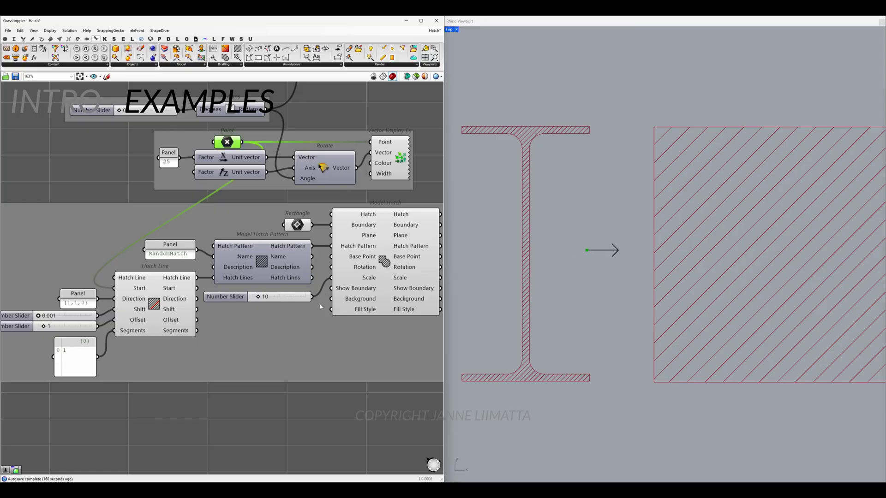
Step: Move the hatch line's start point down in the Rhino viewport and bring it back up to the arrow's original height
click(556, 273)
mouse_move(629, 287)
mouse_down()
mouse_move(568, 230)
mouse_move(587, 185)
mouse_move(586, 298)
mouse_up()
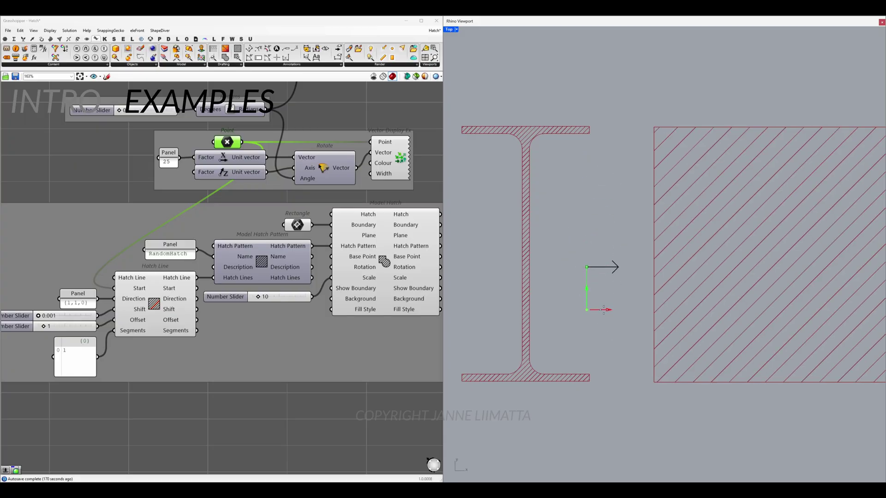
click(600, 262)
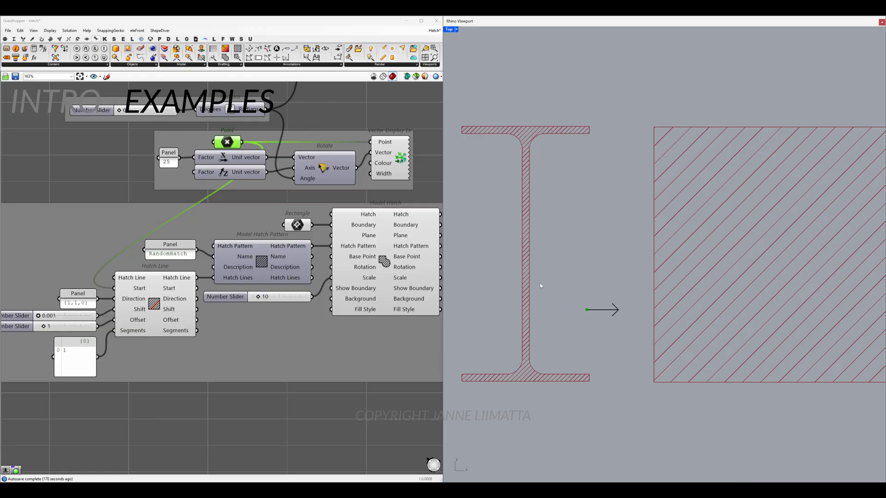
click(585, 309)
drag(586, 295, 596, 244)
click(273, 430)
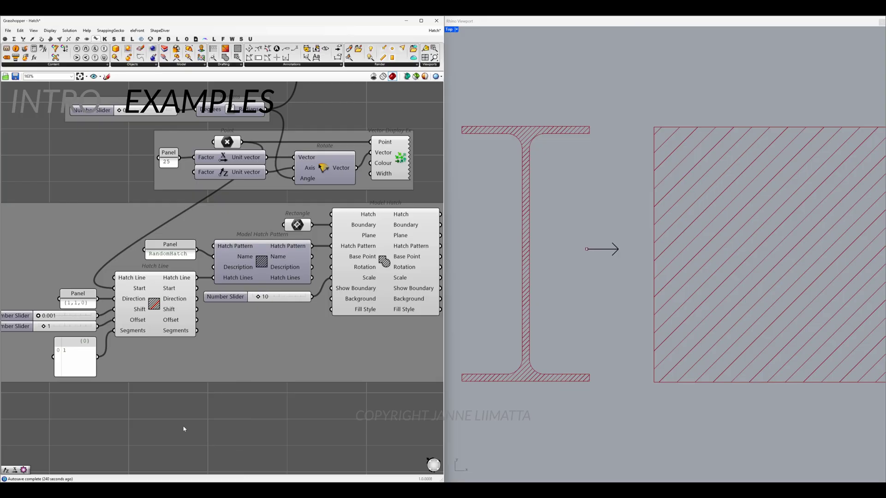
Step: Add a Line SDL component on the empty canvas below the Hatch Line component
double_click(175, 411)
text(line sdl)
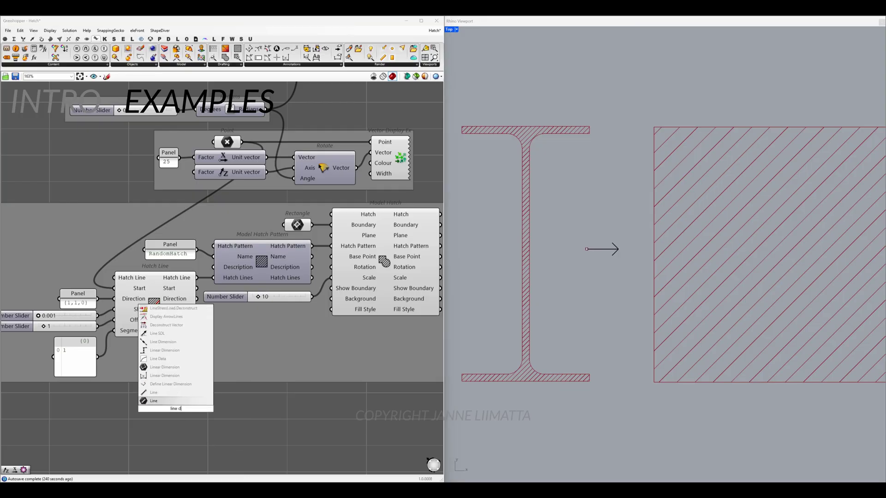
key(Return)
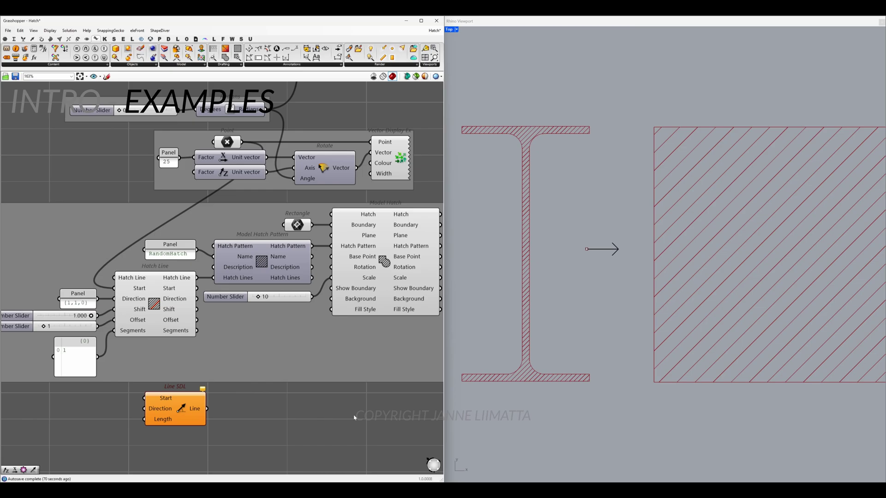
Step: Wire the Rotate component's Vector output into the Hatch Line's Direction input in place of the {1,1,0} panel
click(321, 176)
mouse_move(356, 168)
mouse_down()
mouse_move(95, 223)
mouse_move(124, 279)
mouse_move(119, 309)
mouse_move(115, 299)
mouse_up()
click(256, 392)
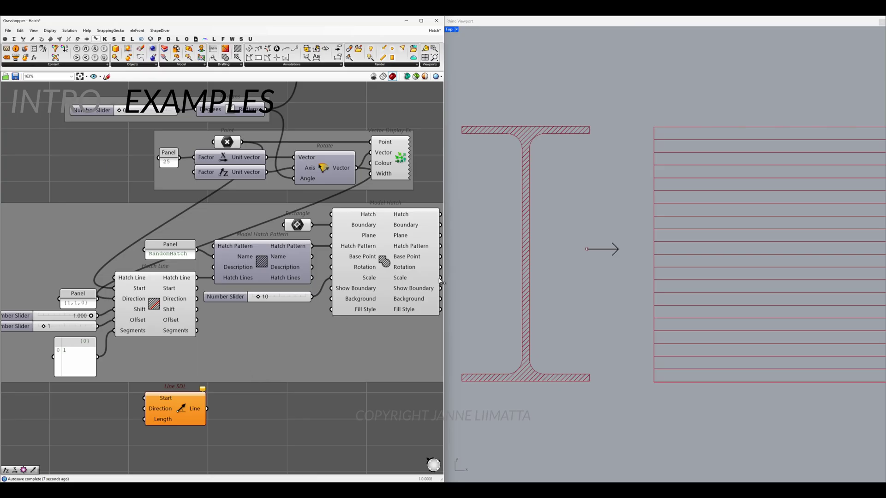
click(586, 249)
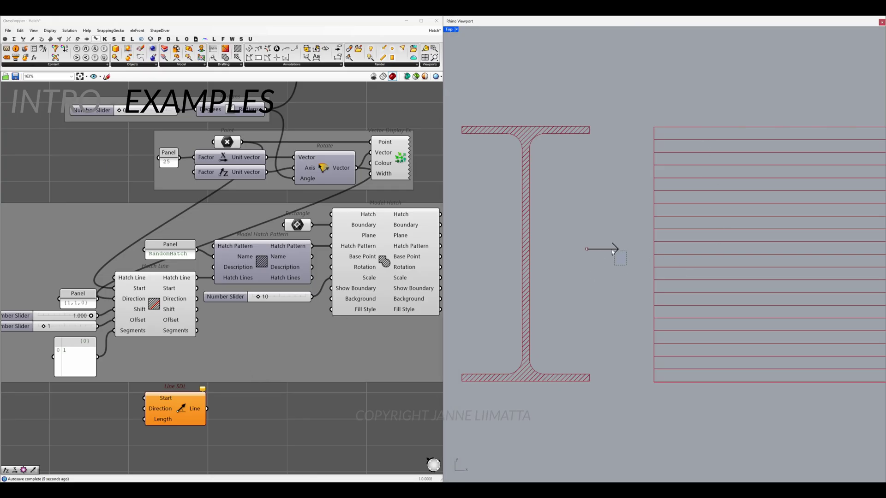
click(620, 284)
Step: Set the rotation angle slider feeding the Radians component to 45
drag(120, 111, 119, 111)
drag(761, 260, 751, 268)
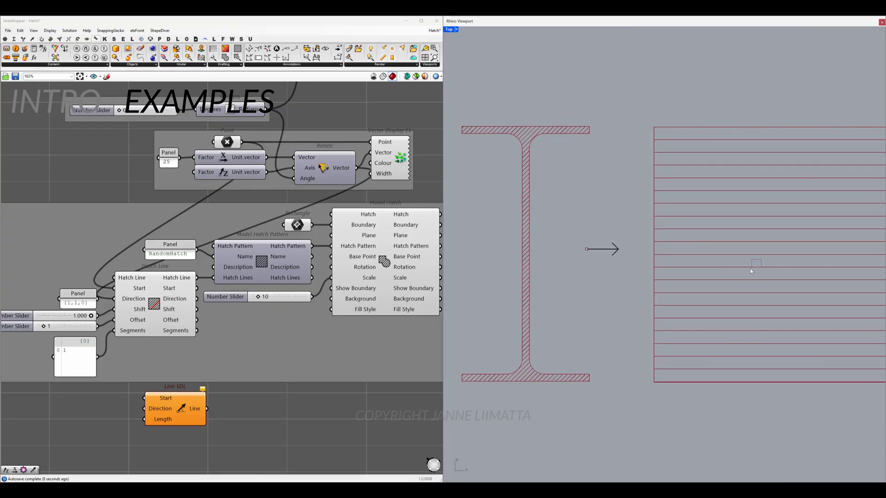
click(312, 118)
drag(711, 374, 683, 306)
double_click(134, 113)
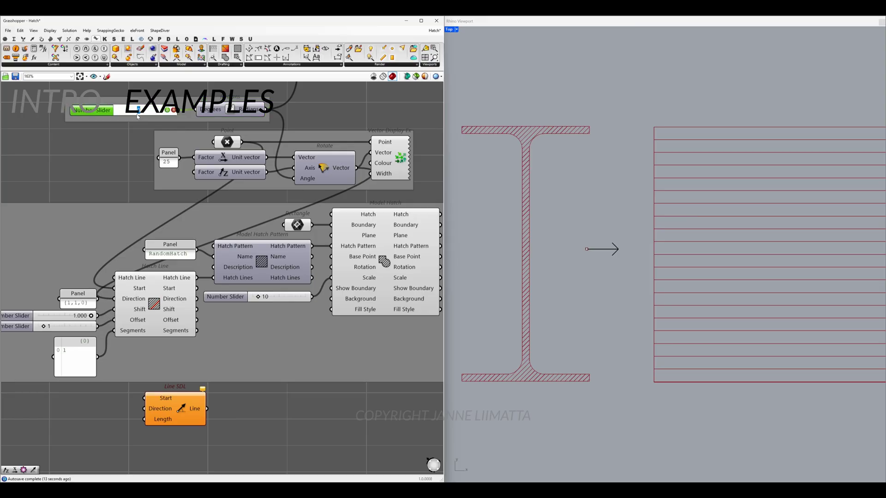
text(45)
key(Return)
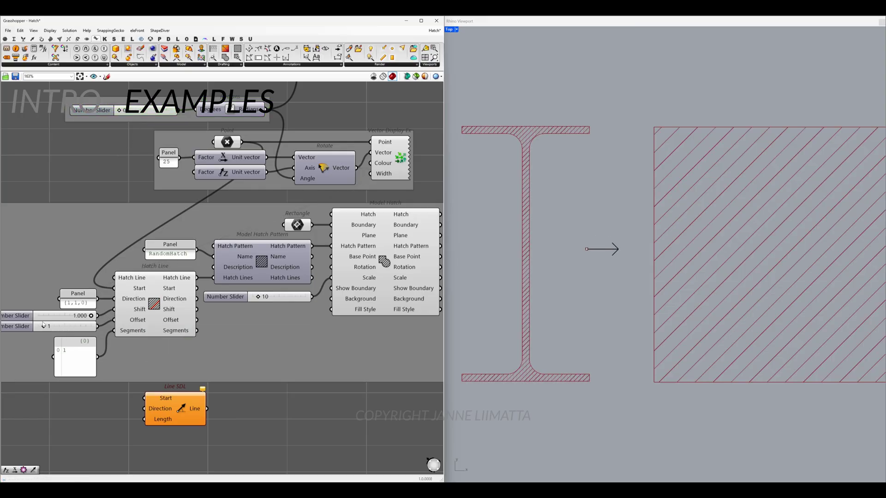
Step: Examine the Hatch Line's Segments input and the panel of segment lengths that feeds it
mouse_move(43, 327)
mouse_down()
mouse_move(53, 328)
mouse_move(46, 330)
mouse_up()
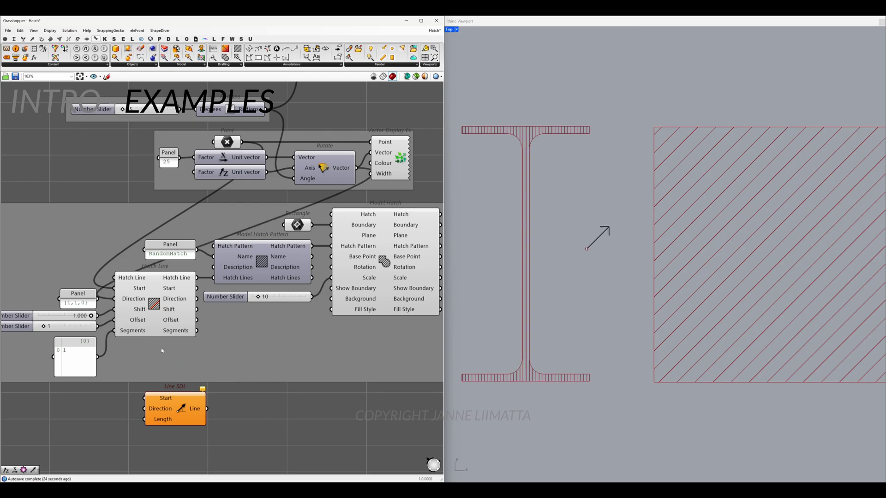
click(154, 323)
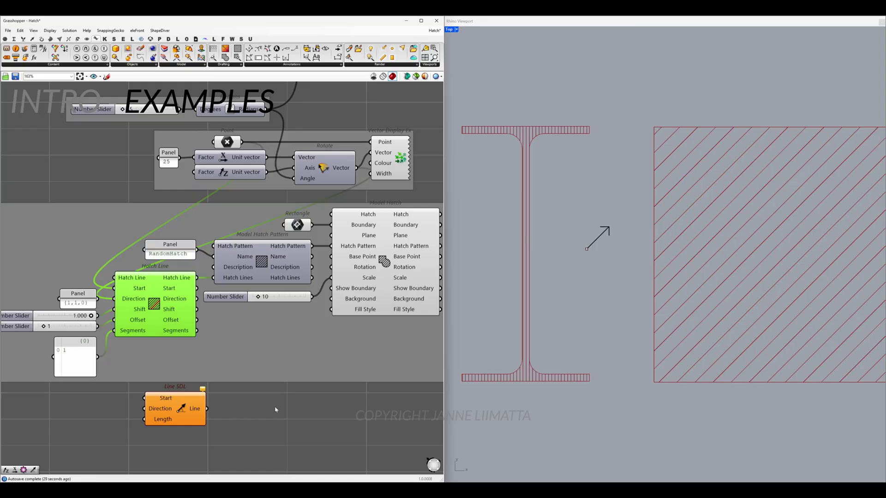
click(274, 447)
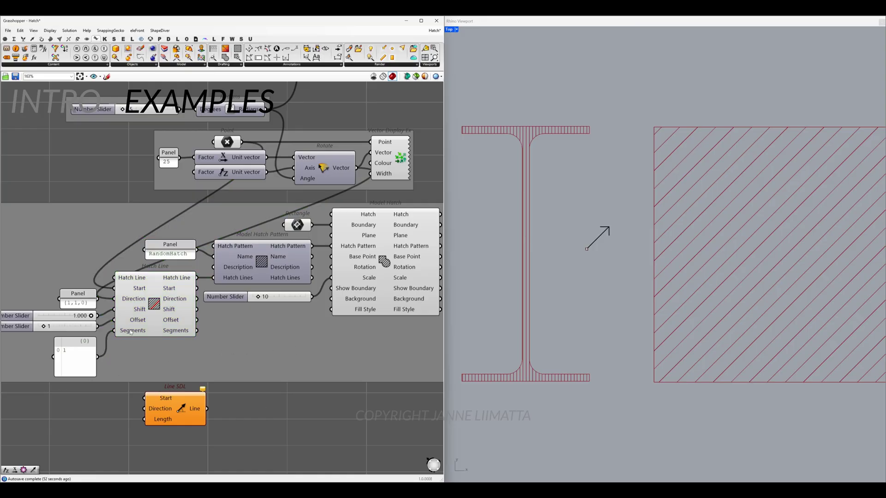
click(131, 331)
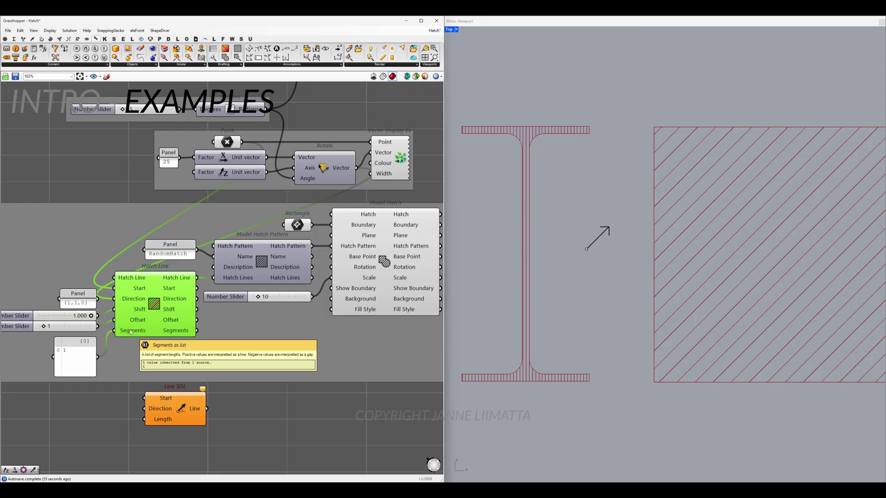
click(68, 361)
click(268, 415)
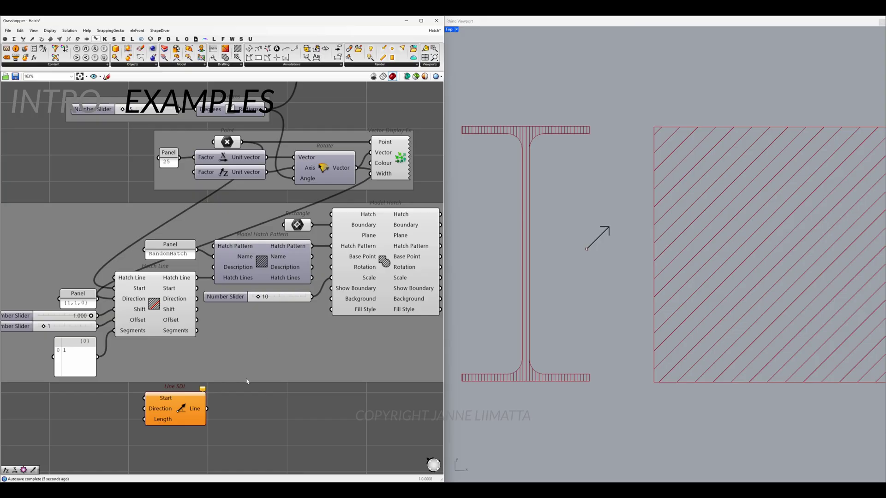
Step: Disconnect the segment-length panel from the Hatch Line's Segments input and reconnect it
ctrl+drag(98, 357, 118, 331)
click(90, 356)
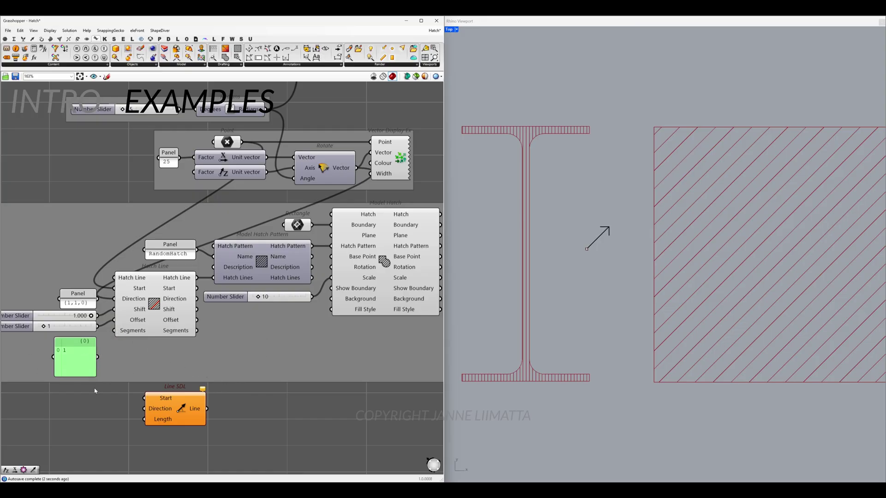
click(260, 426)
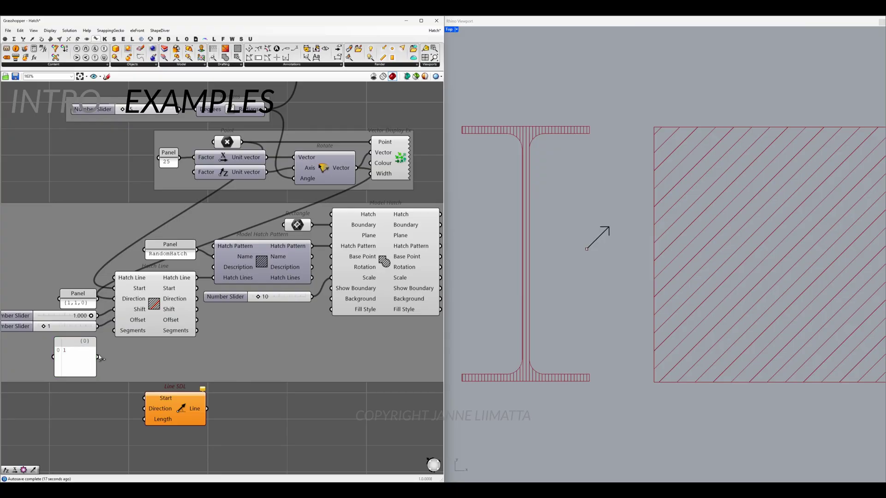
drag(98, 357, 115, 330)
double_click(81, 353)
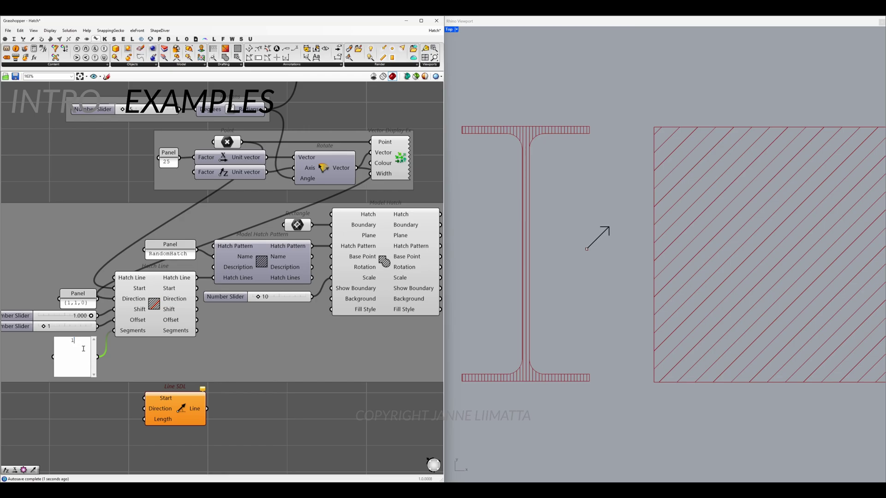
click(112, 374)
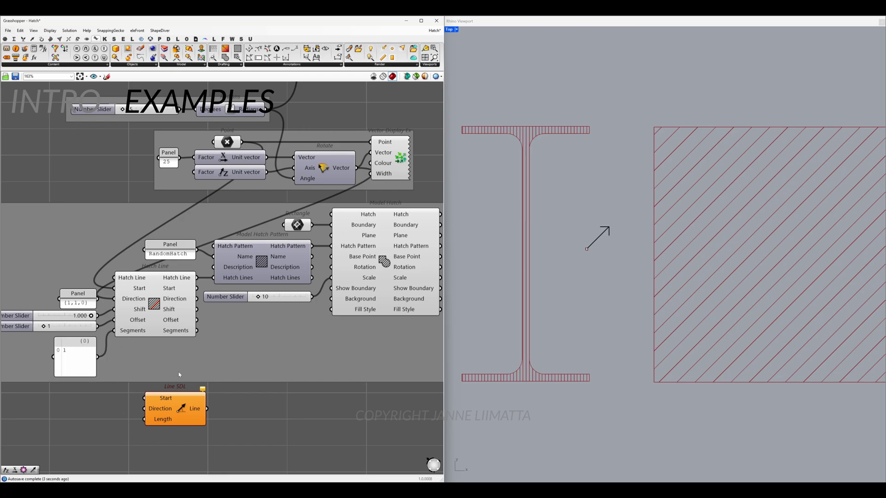
Step: Add a second value of -5 to the Segments panel to create a gap after each line segment
mouse_move(133, 331)
double_click(89, 370)
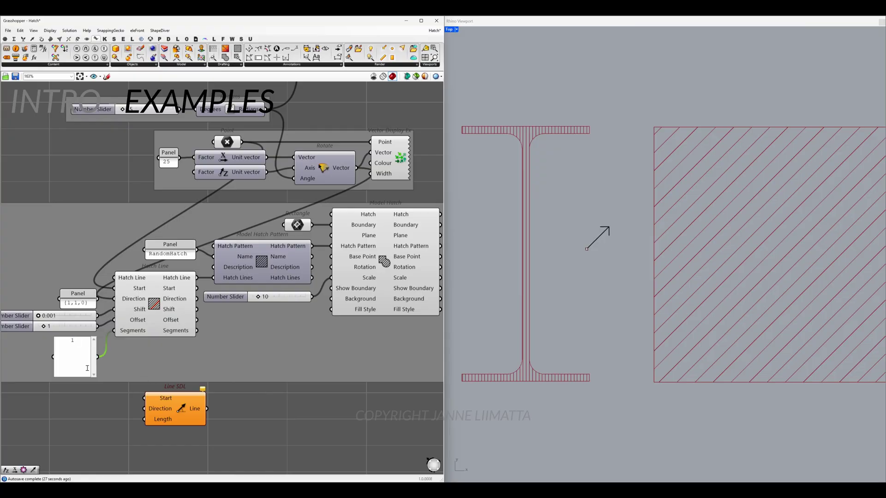
text(-5)
click(81, 418)
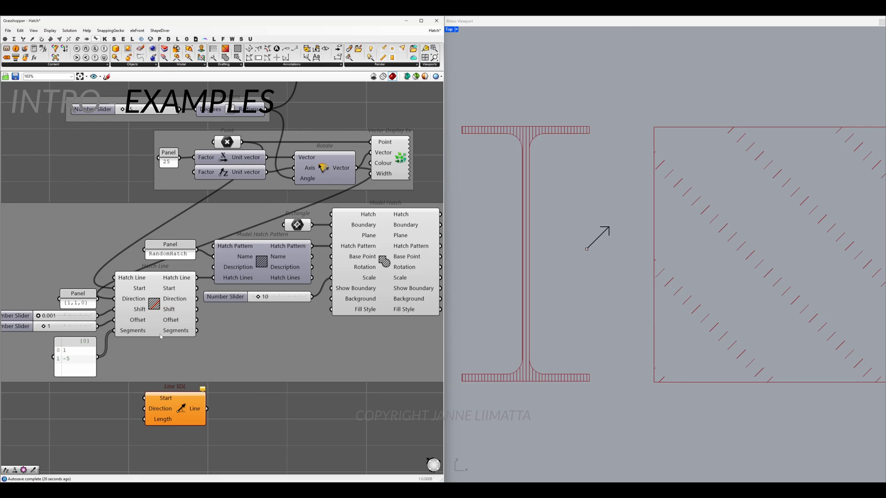
Step: Set the slider feeding the Hatch Line's Shift input to 1.000
mouse_move(141, 312)
mouse_move(39, 316)
drag(39, 316, 64, 316)
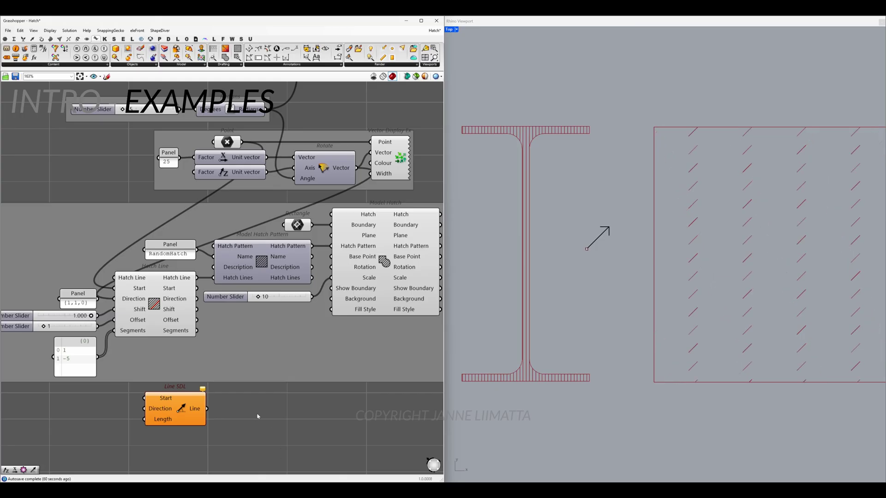
Step: Examine the Model Hatch Pattern component and the Model Hatch that receives its custom pattern
click(256, 270)
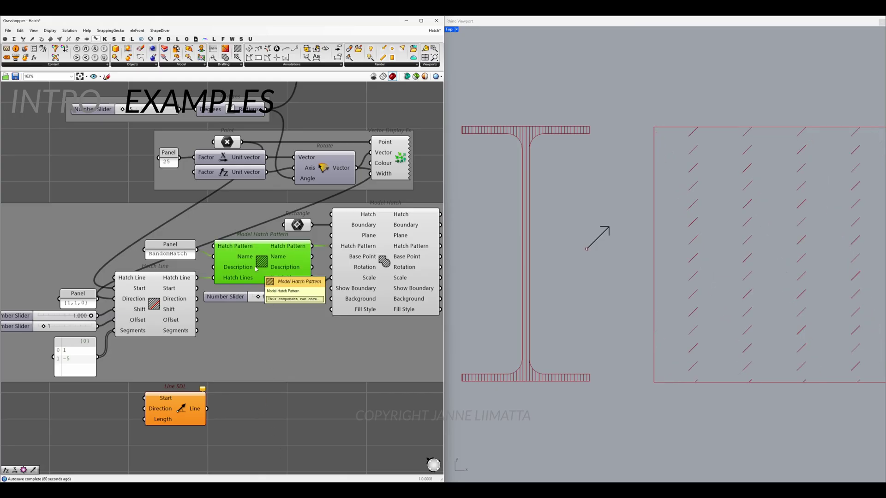
click(271, 403)
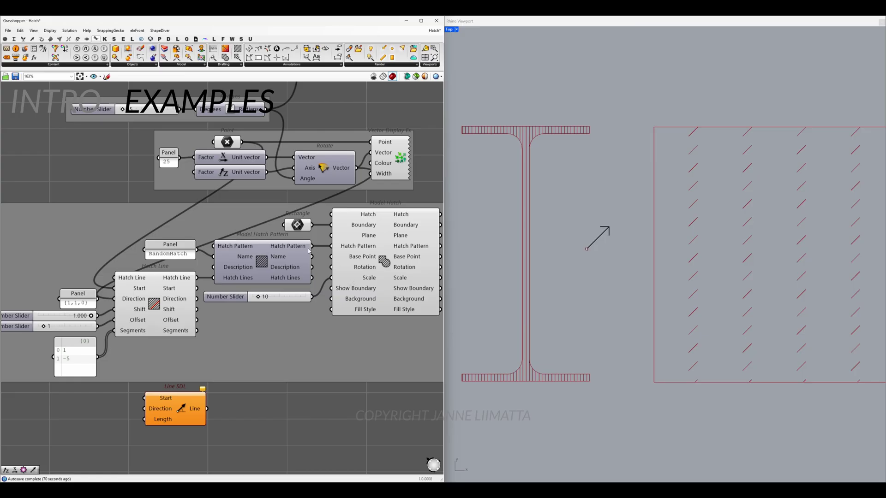
click(355, 252)
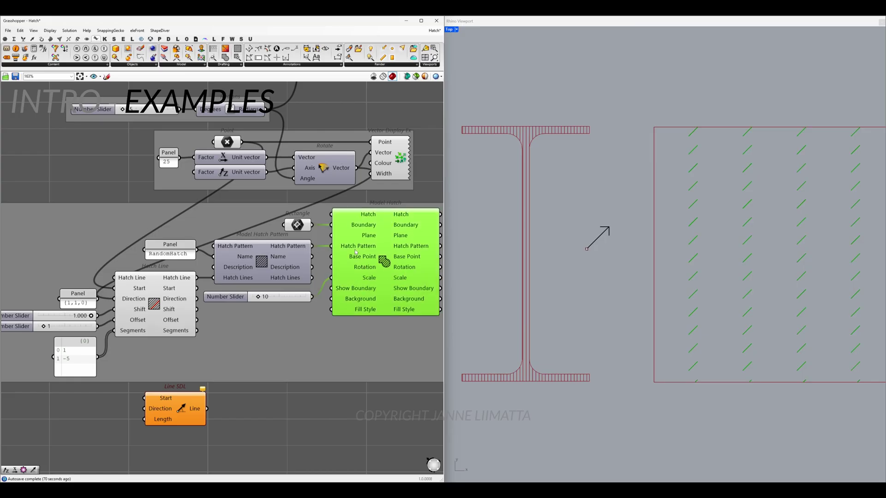
click(276, 363)
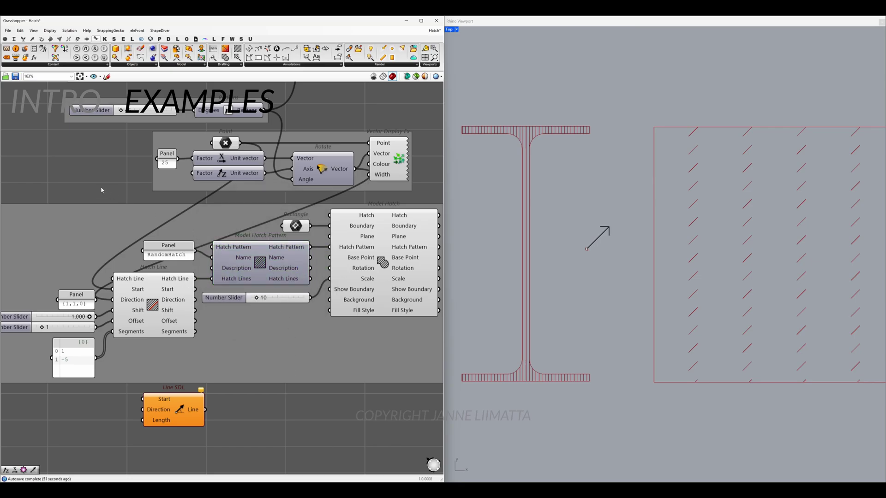
Step: Wire the RandomHatch panel into the Name input of Query Model Hatch Patterns and set the upper Model Hatch's Scale slider to 1
right_drag(102, 190, 171, 367)
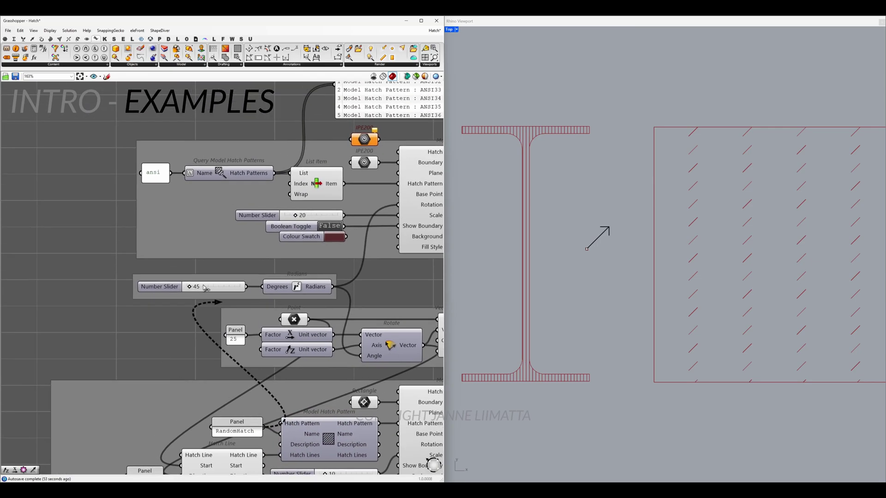
mouse_move(204, 287)
mouse_down()
mouse_move(163, 198)
mouse_move(187, 182)
mouse_up()
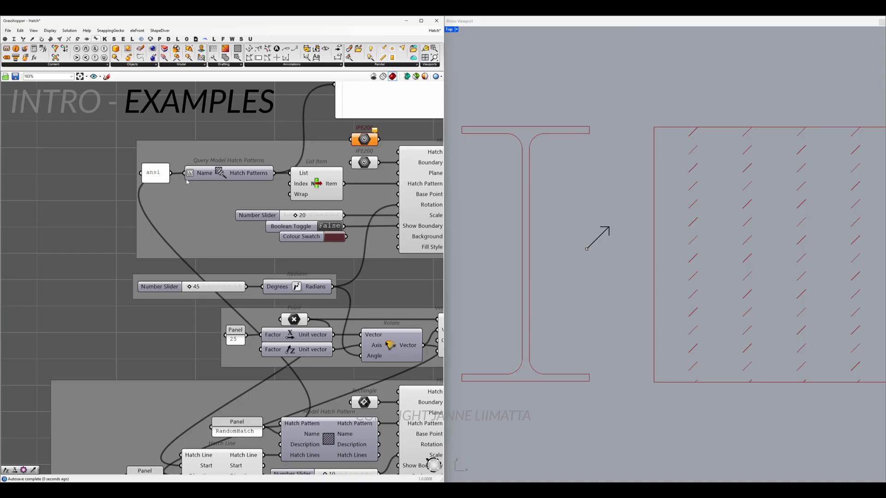
right_drag(285, 226, 288, 280)
click(203, 189)
double_click(203, 189)
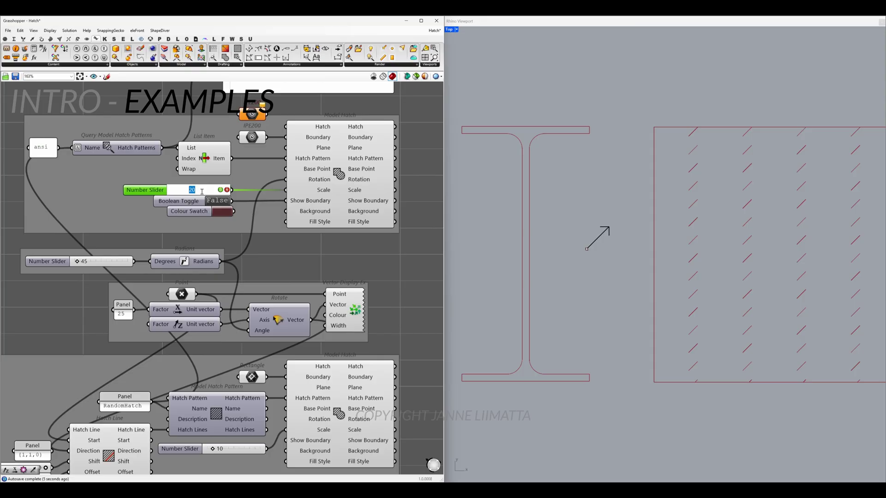
text(1)
key(Return)
Step: Compare the I-profile's hatch with the rectangle's hatch and check the Hatch Line component and angle slider behind them
click(558, 284)
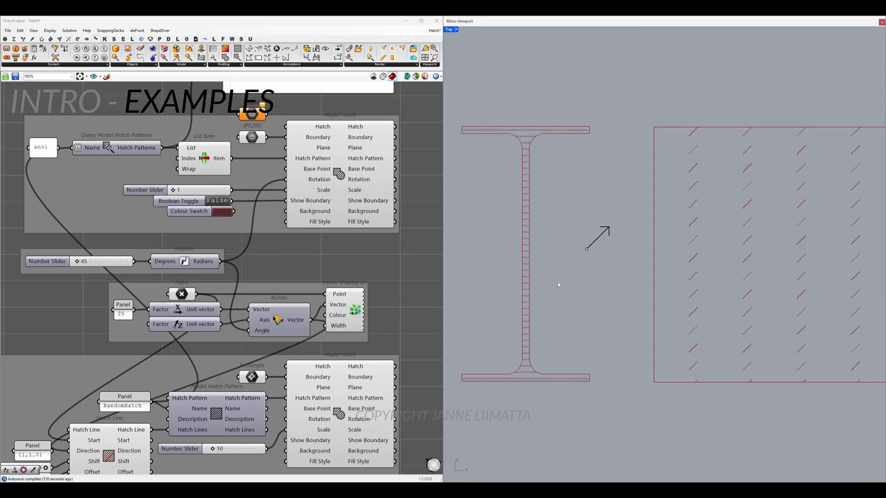
mouse_move(641, 115)
mouse_down()
mouse_move(646, 148)
mouse_move(827, 396)
mouse_up()
drag(541, 399, 493, 121)
click(268, 265)
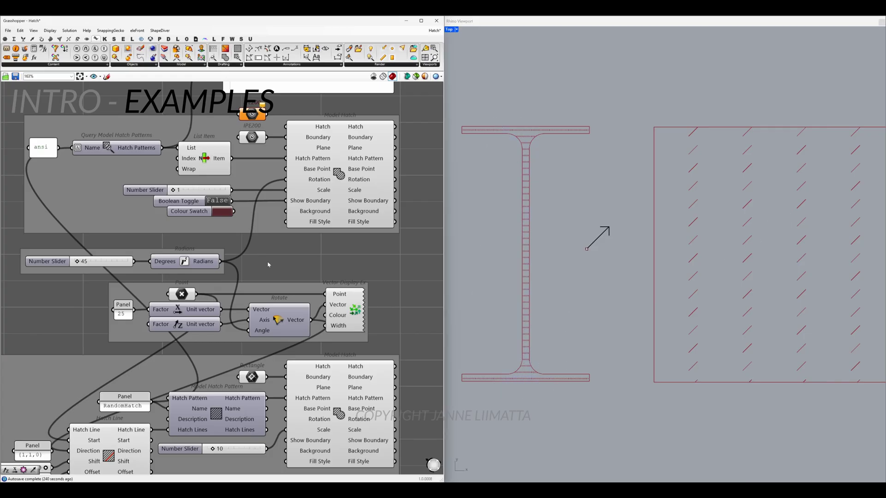
click(668, 226)
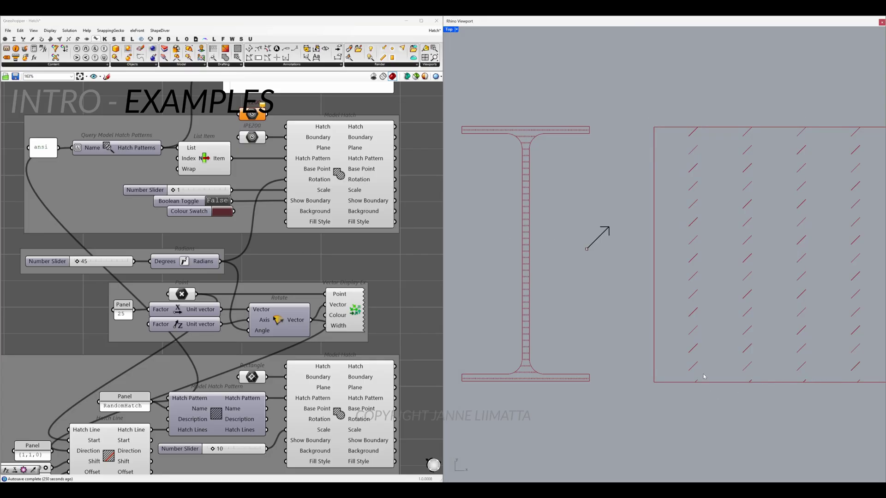
click(107, 451)
click(85, 342)
click(118, 266)
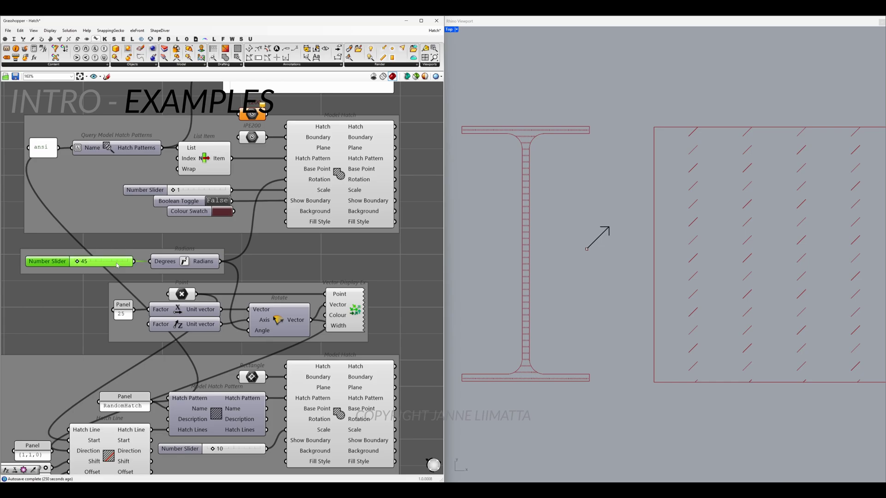
click(304, 249)
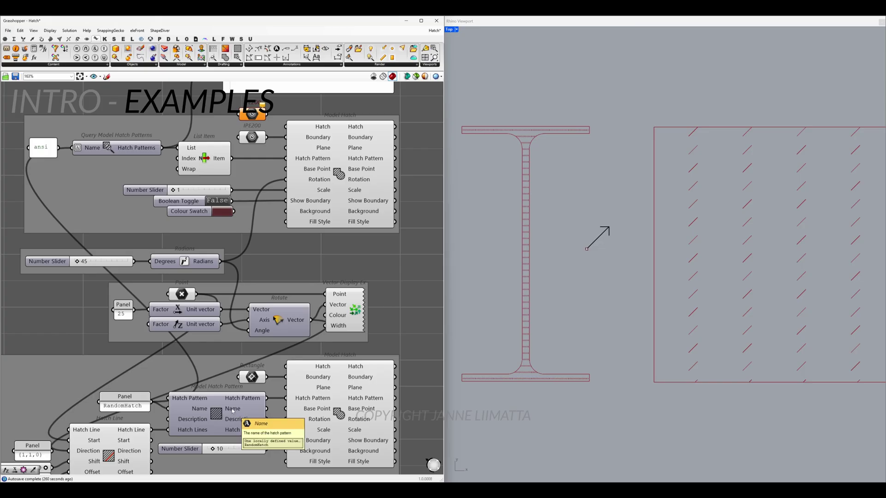
Step: Disconnect the Radians output from the upper Model Hatch's Rotation input
click(91, 260)
click(177, 263)
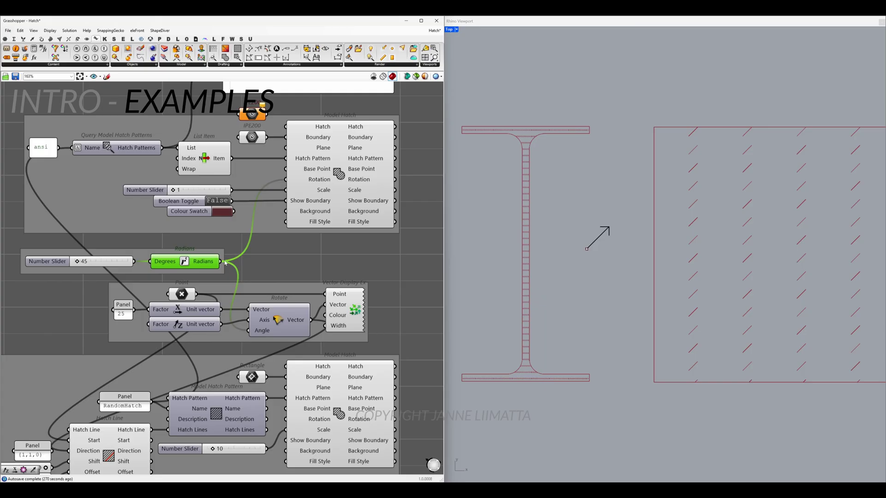
ctrl+drag(221, 261, 286, 179)
click(322, 272)
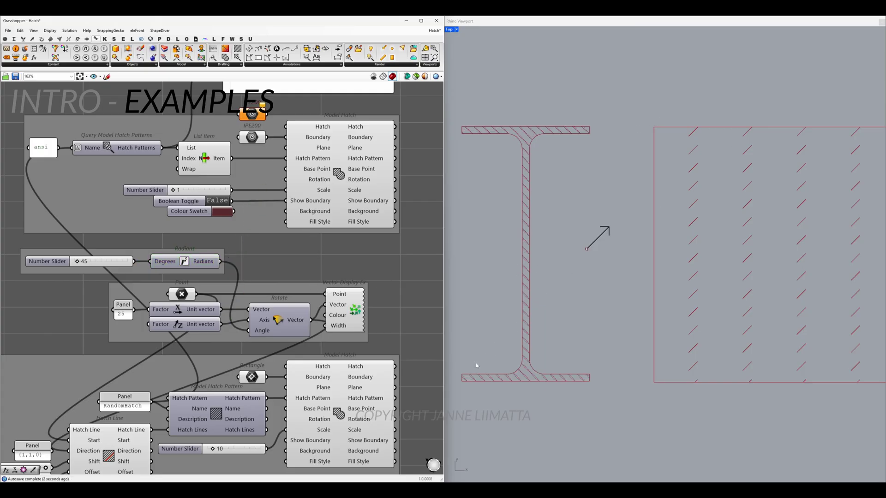
Step: Set the upper Model Hatch's Scale slider to 5
double_click(193, 190)
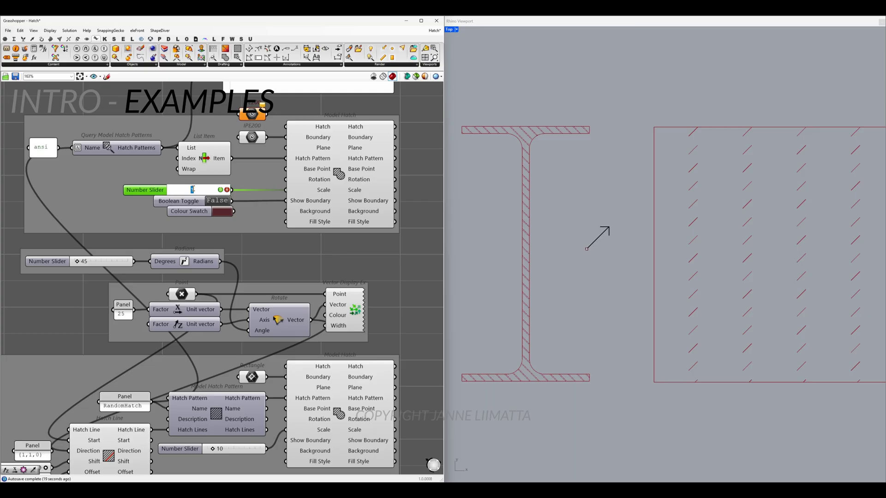
text(5)
click(292, 254)
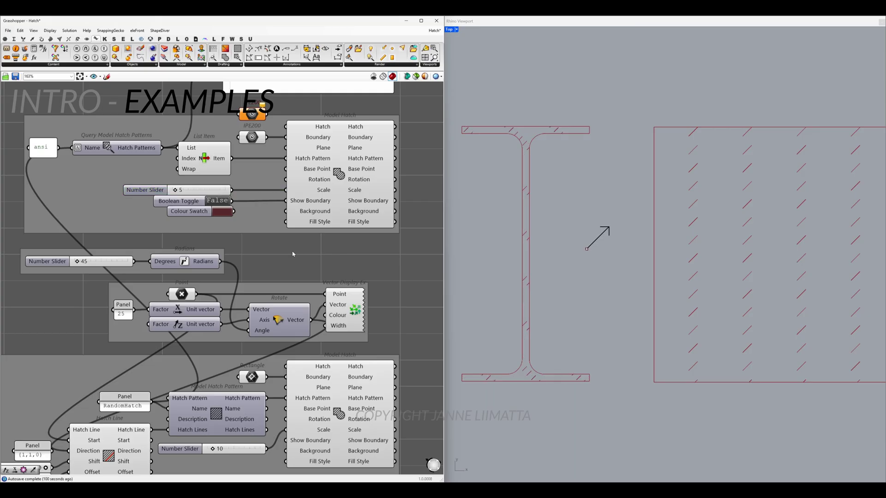